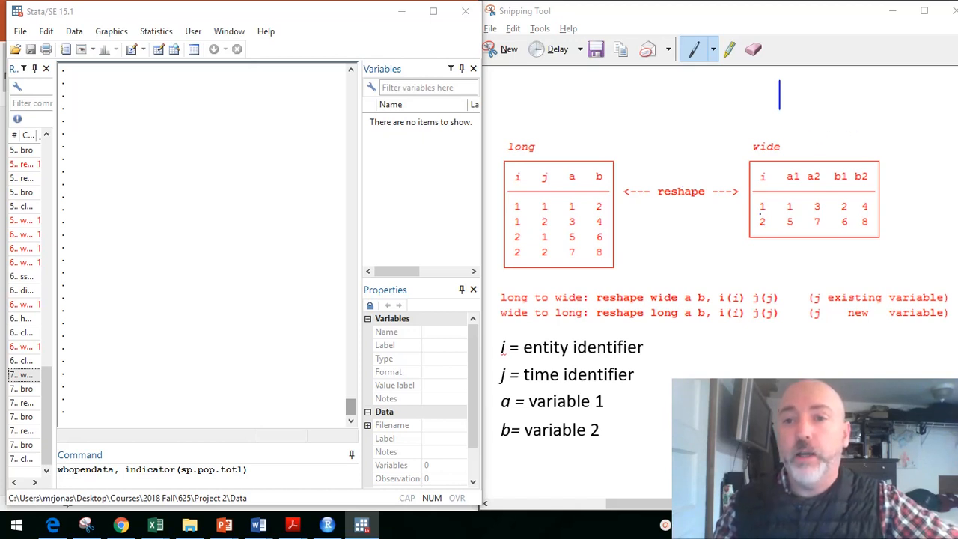
# Mark the wide table's headers with the pen: circle i, box a1, and underline b1 and b2
pyautogui.click(735, 135)
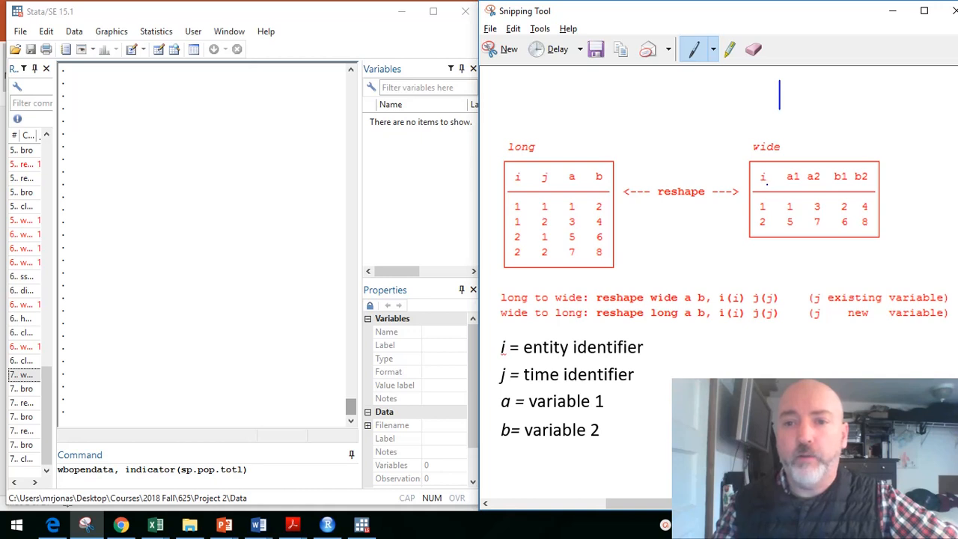
pyautogui.moveTo(768, 167)
pyautogui.mouseDown()
pyautogui.moveTo(753, 183)
pyautogui.moveTo(771, 189)
pyautogui.mouseUp()
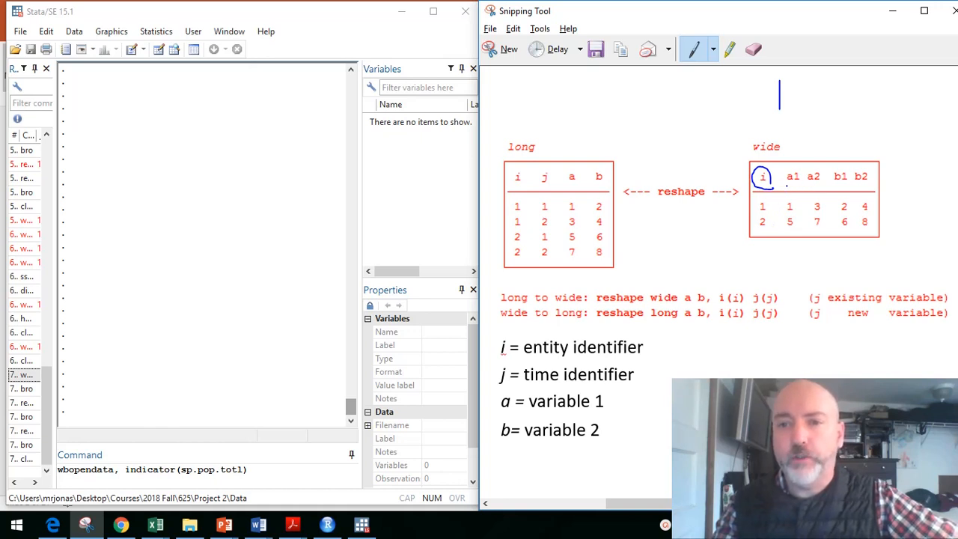
pyautogui.moveTo(786, 185)
pyautogui.mouseDown()
pyautogui.moveTo(804, 177)
pyautogui.moveTo(786, 170)
pyautogui.moveTo(785, 184)
pyautogui.mouseUp()
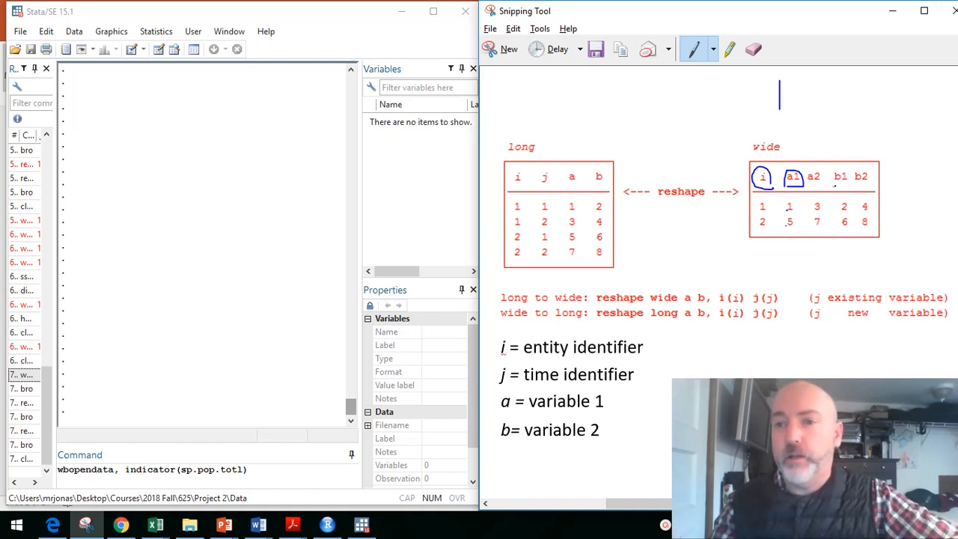
pyautogui.moveTo(834, 187); pyautogui.dragTo(846, 187)
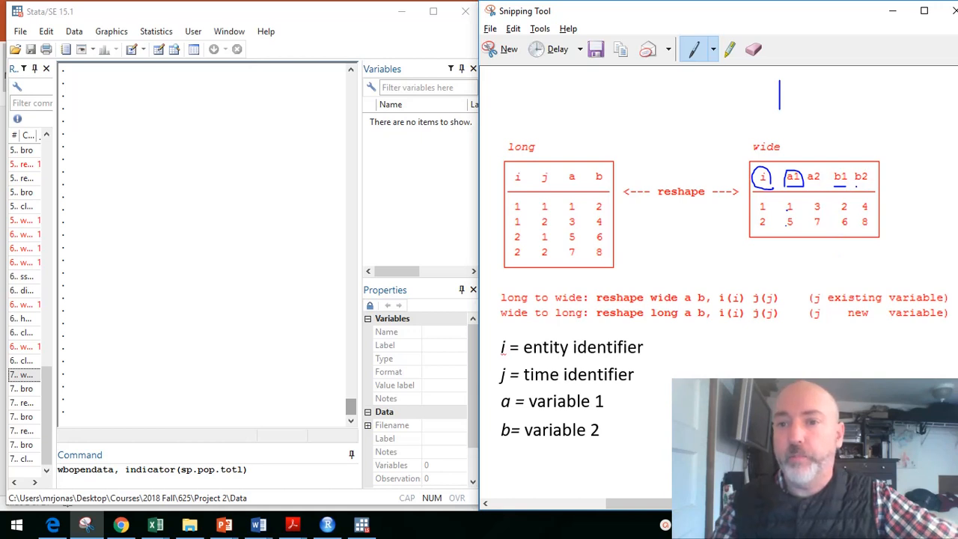
pyautogui.moveTo(855, 187); pyautogui.dragTo(868, 187)
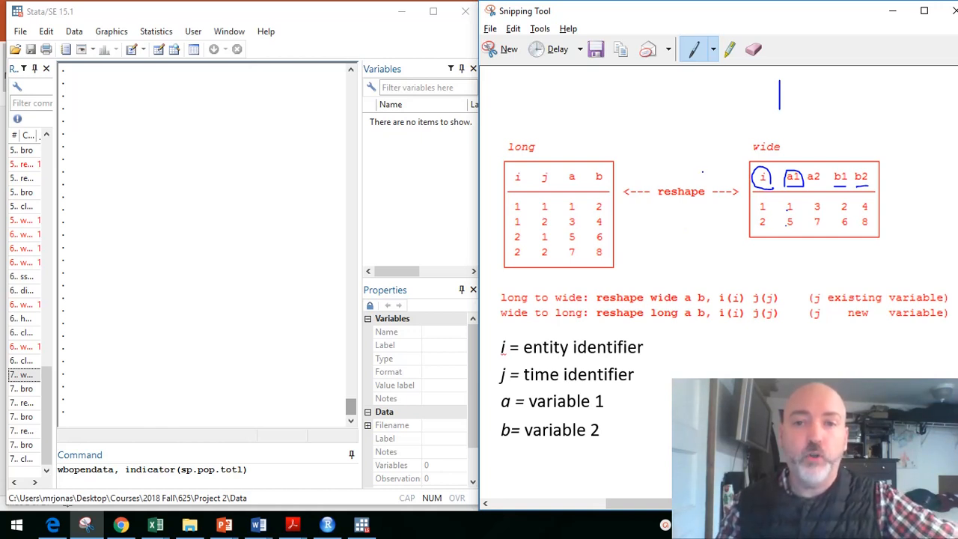
# Draw an arrow from the wide to the long table, then mark the long table's i, j and a headers and their values
pyautogui.moveTo(727, 172)
pyautogui.mouseDown()
pyautogui.moveTo(678, 159)
pyautogui.moveTo(641, 169)
pyautogui.moveTo(651, 178)
pyautogui.mouseUp()
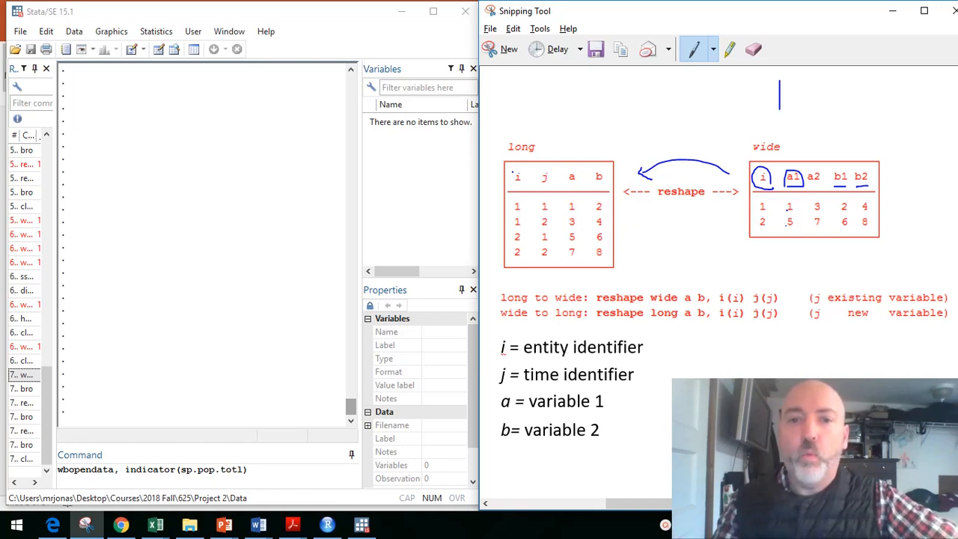
pyautogui.moveTo(509, 173)
pyautogui.mouseDown()
pyautogui.moveTo(518, 189)
pyautogui.moveTo(526, 167)
pyautogui.moveTo(509, 171)
pyautogui.mouseUp()
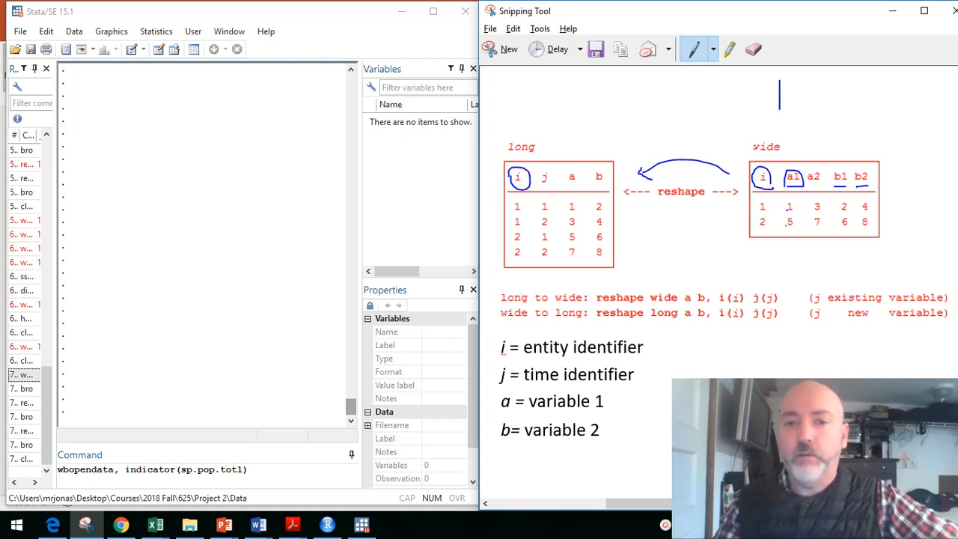
pyautogui.moveTo(541, 185)
pyautogui.mouseDown()
pyautogui.moveTo(554, 187)
pyautogui.moveTo(558, 173)
pyautogui.moveTo(535, 176)
pyautogui.moveTo(537, 188)
pyautogui.mouseUp()
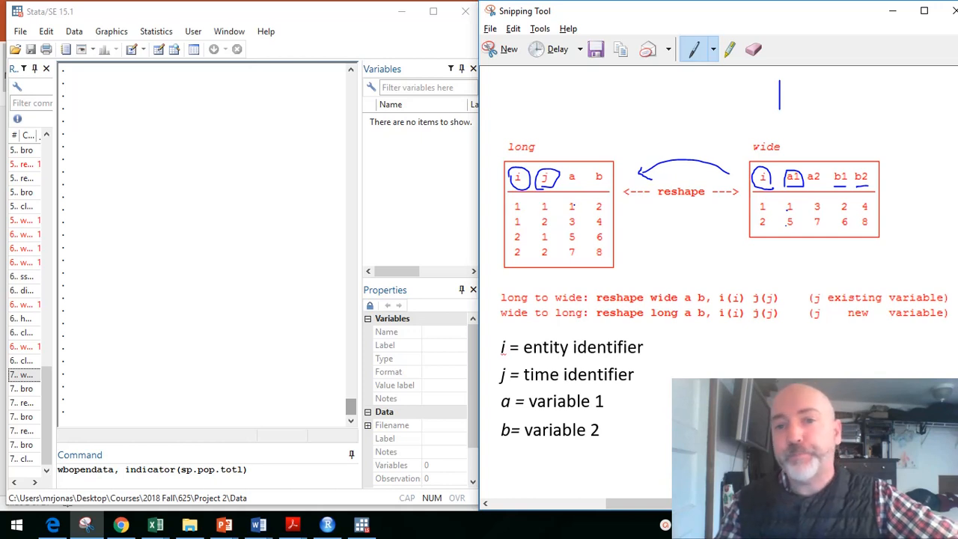
pyautogui.moveTo(577, 171)
pyautogui.mouseDown()
pyautogui.moveTo(563, 189)
pyautogui.moveTo(581, 176)
pyautogui.mouseUp()
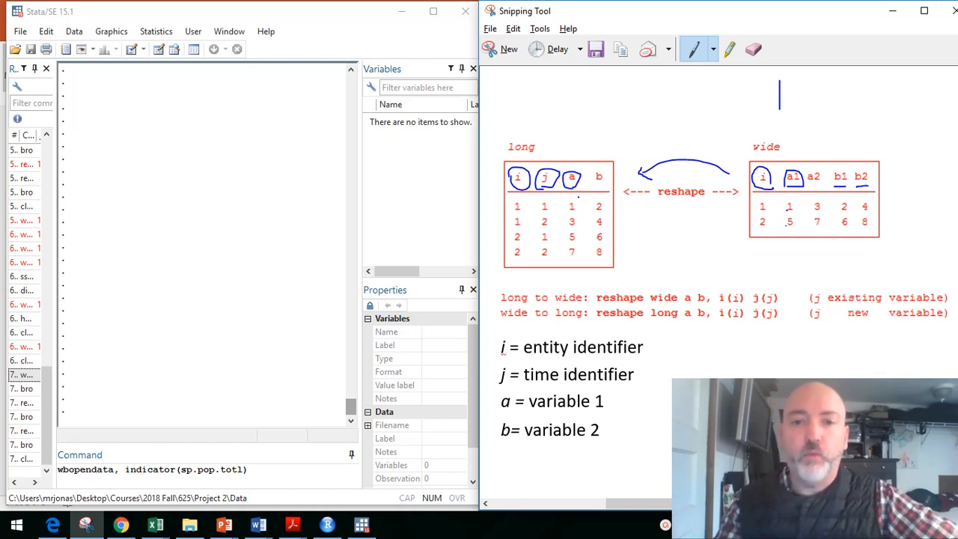
pyautogui.moveTo(580, 198)
pyautogui.mouseDown()
pyautogui.moveTo(581, 264)
pyautogui.moveTo(587, 256)
pyautogui.mouseUp()
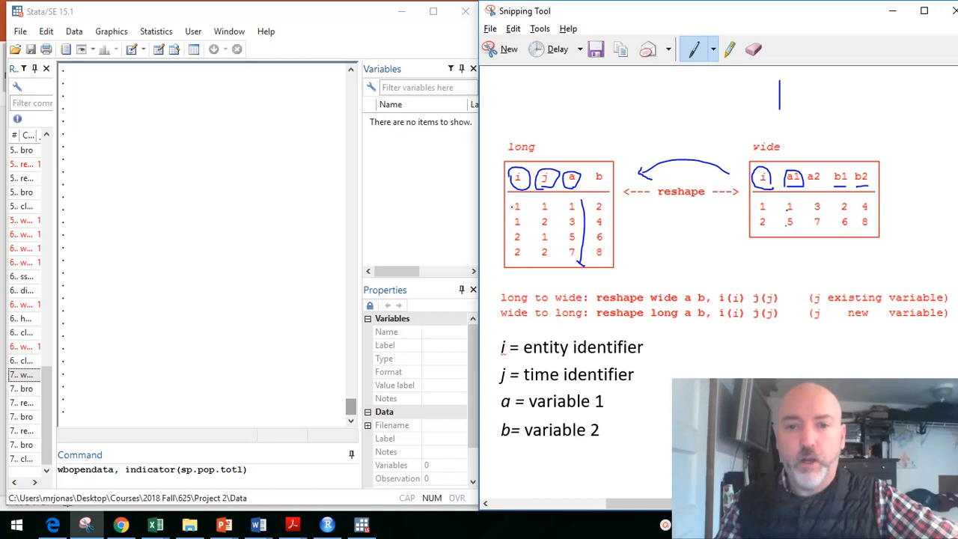
pyautogui.click(540, 212)
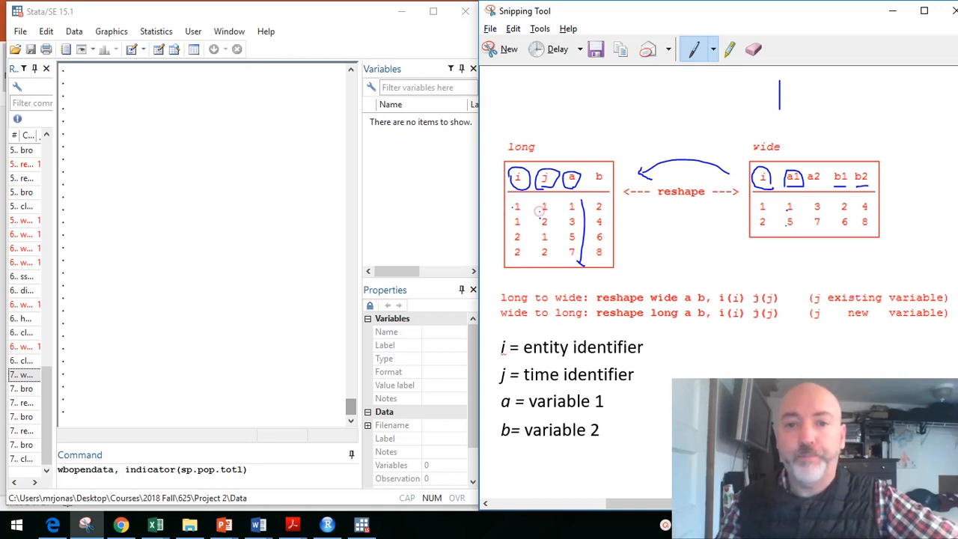
pyautogui.click(540, 219)
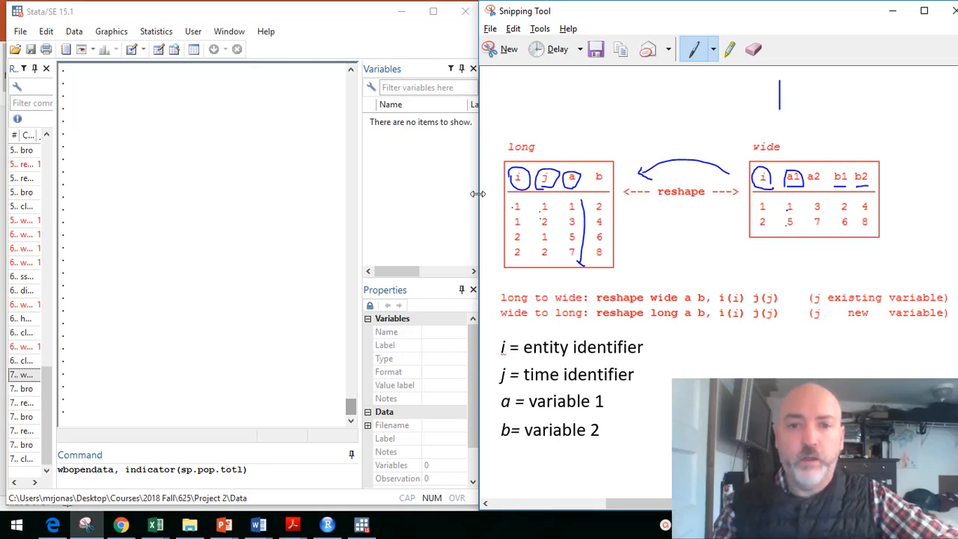
# In a maximized Stata with a wider variable list, load the World Bank population data with wbopendata, indicator(sp.pop.totl)
pyautogui.click(433, 12)
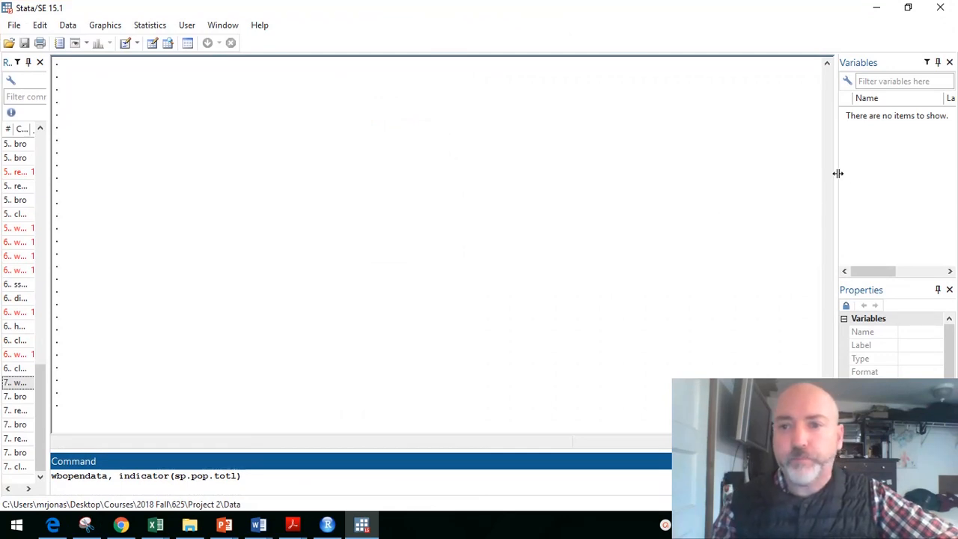
pyautogui.moveTo(838, 172); pyautogui.dragTo(757, 173)
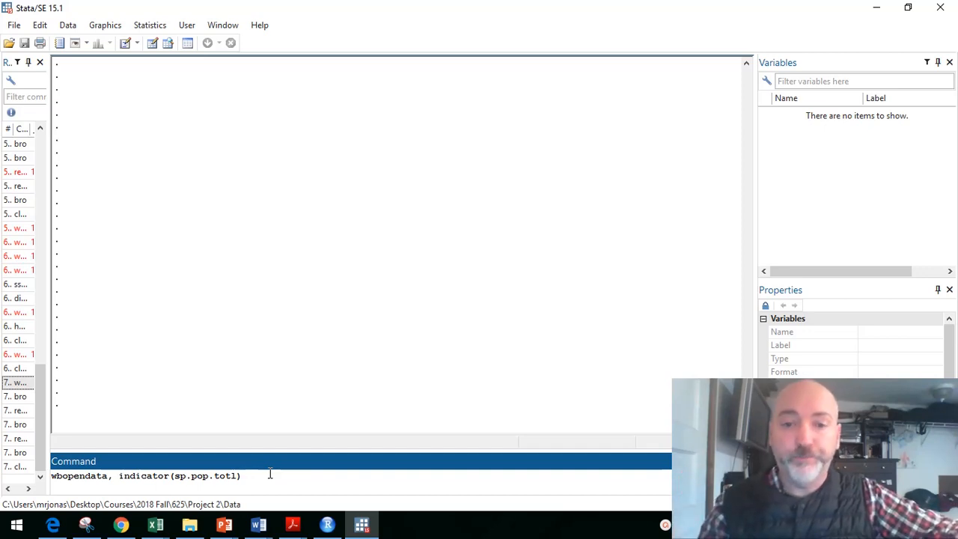
pyautogui.press('Return')
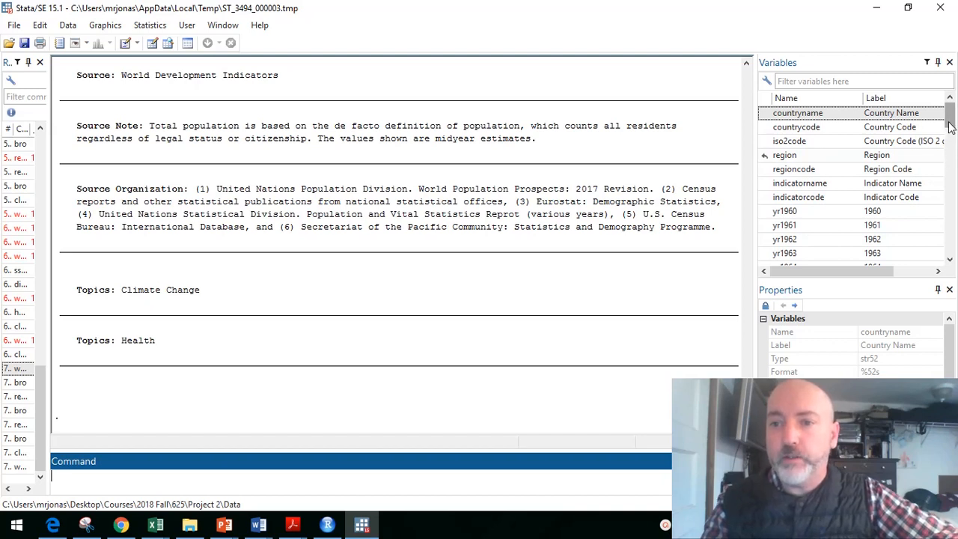
pyautogui.moveTo(949, 128); pyautogui.dragTo(951, 138)
pyautogui.moveTo(952, 147); pyautogui.dragTo(951, 118)
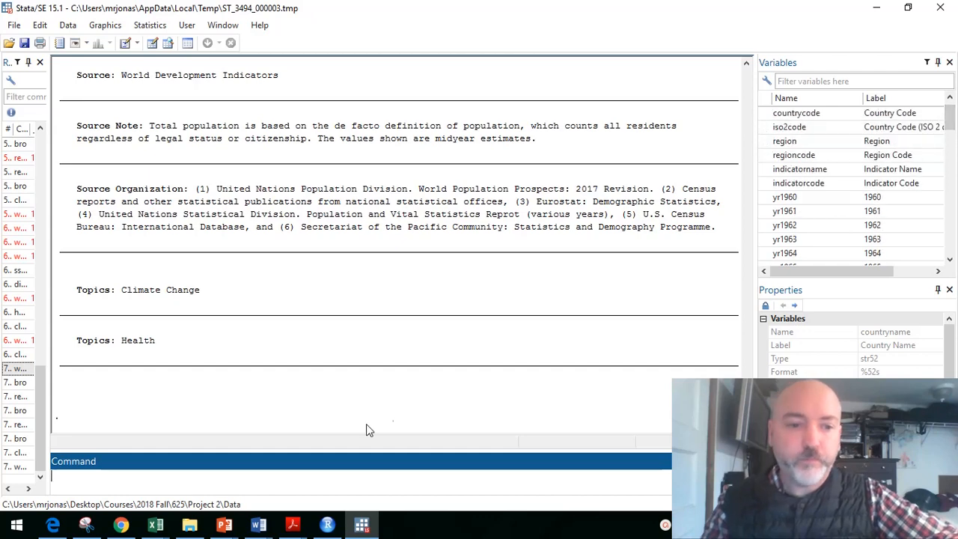
# Browse the loaded dataset with bro and examine the country identifiers and the yearly population columns
pyautogui.click(315, 475)
pyautogui.write('bro')
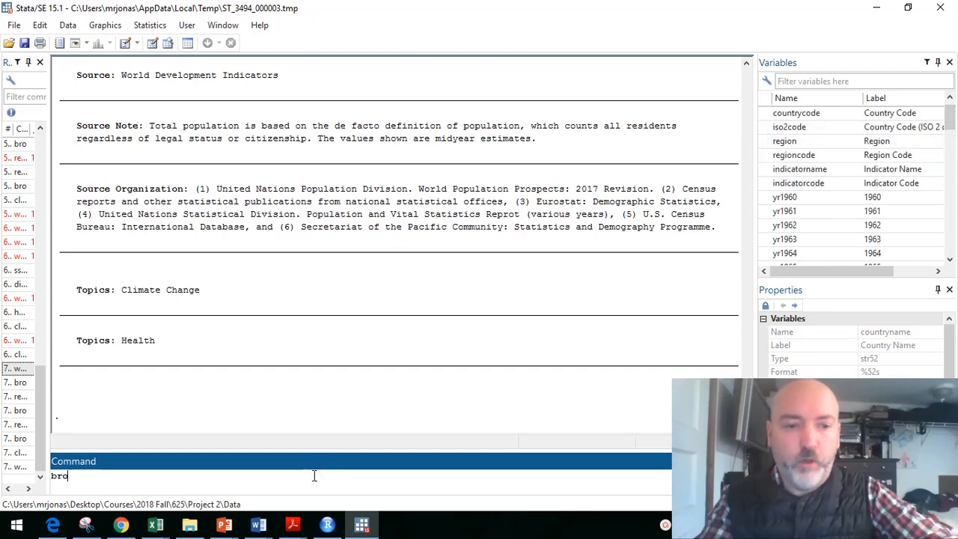
pyautogui.press('Return')
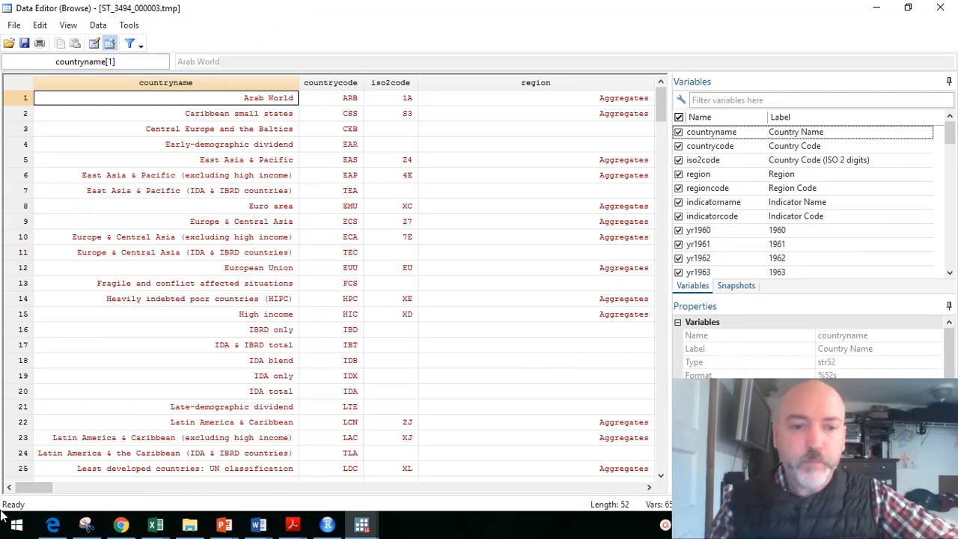
pyautogui.moveTo(39, 488); pyautogui.dragTo(82, 491)
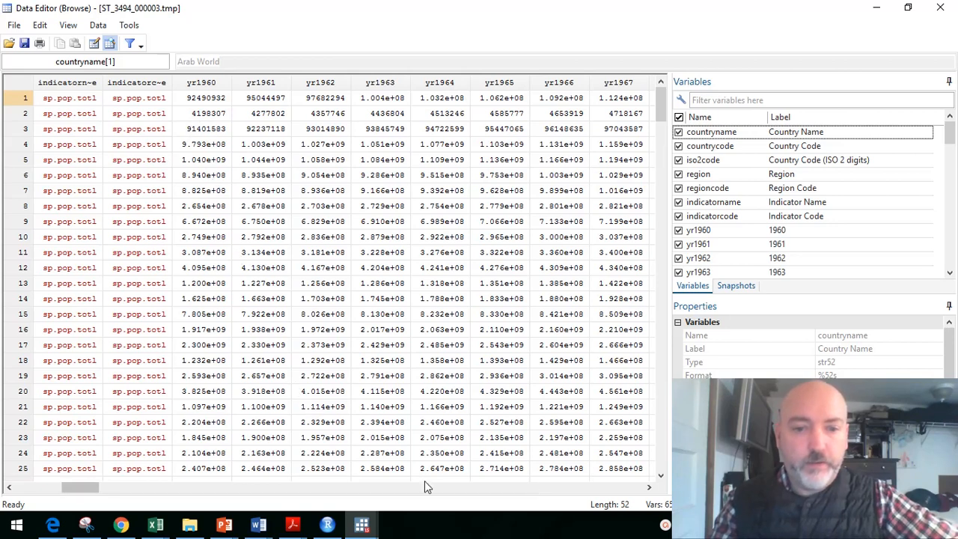
pyautogui.moveTo(83, 489); pyautogui.dragTo(45, 484)
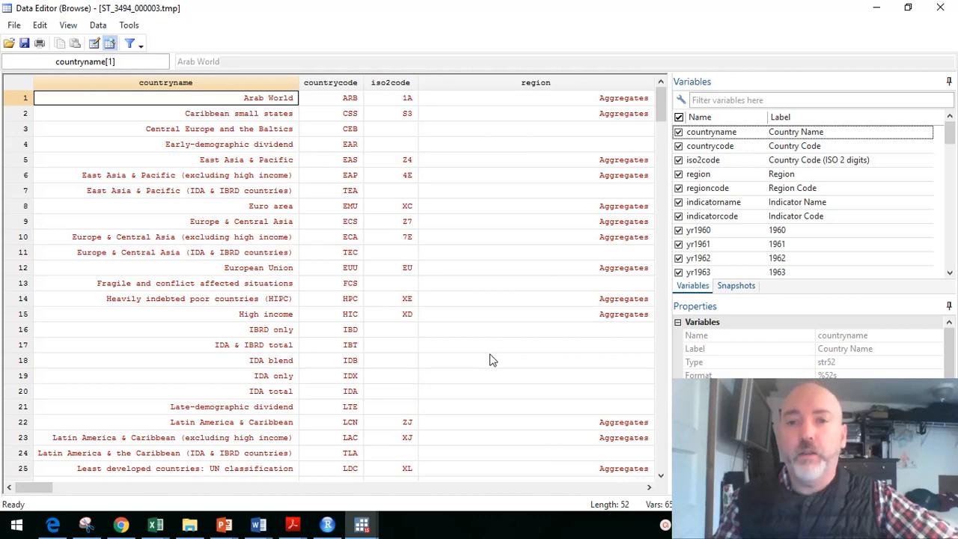
pyautogui.click(943, 9)
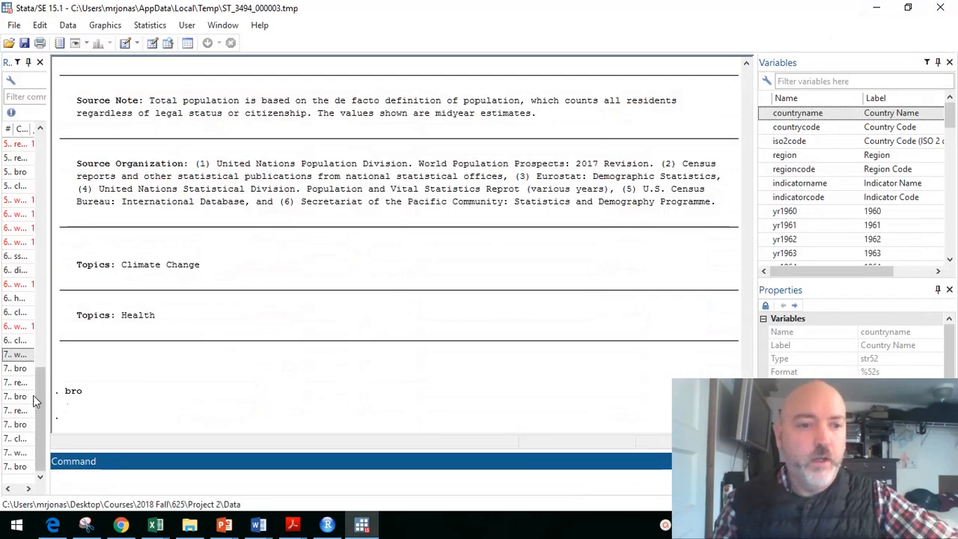
# Reshape the data from wide to long by rerunning the earlier command reshape long yr, i(countrycode) j(year)
pyautogui.click(15, 383)
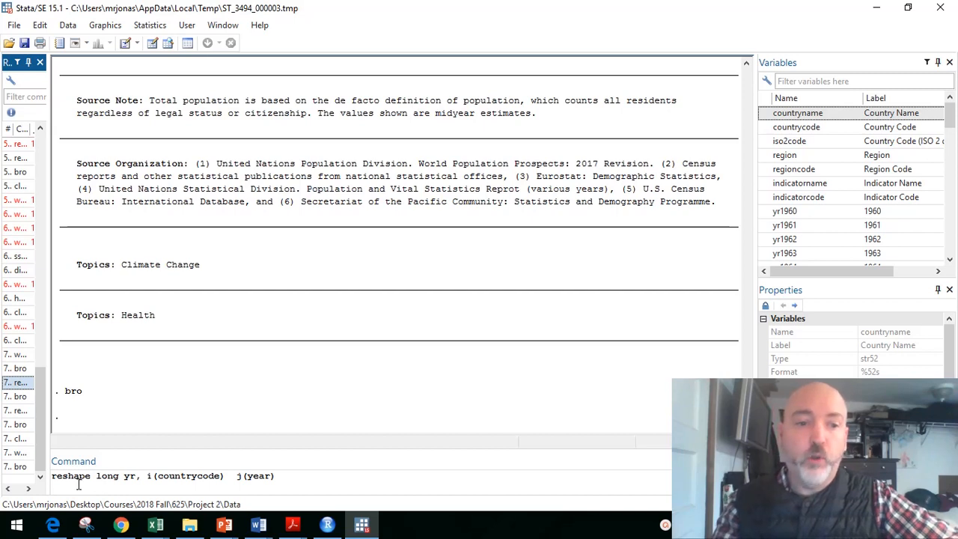
pyautogui.doubleClick(128, 477)
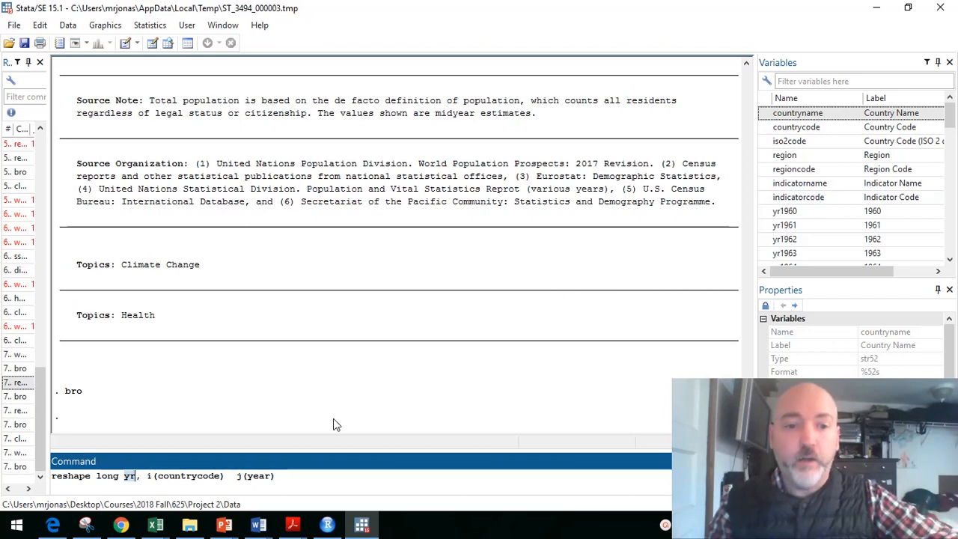
pyautogui.click(614, 375)
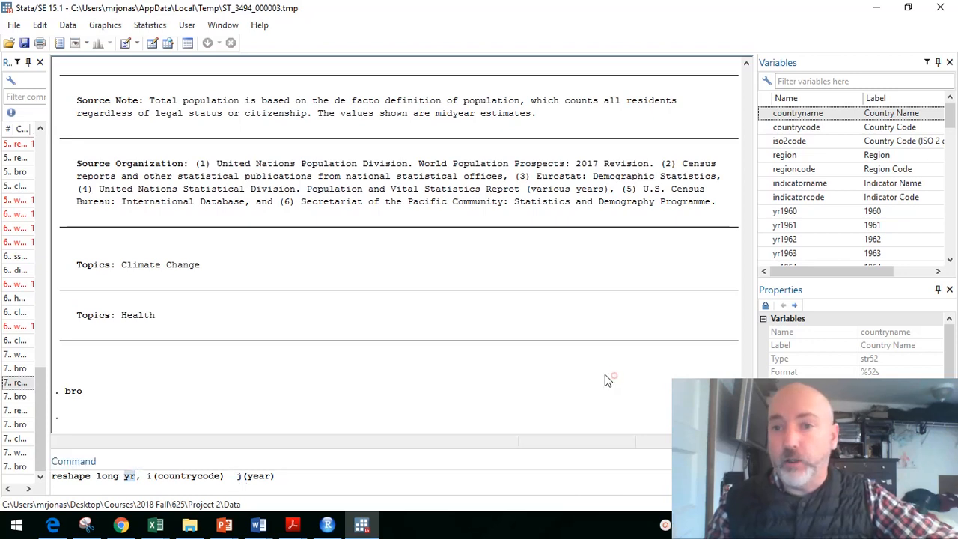
pyautogui.click(316, 478)
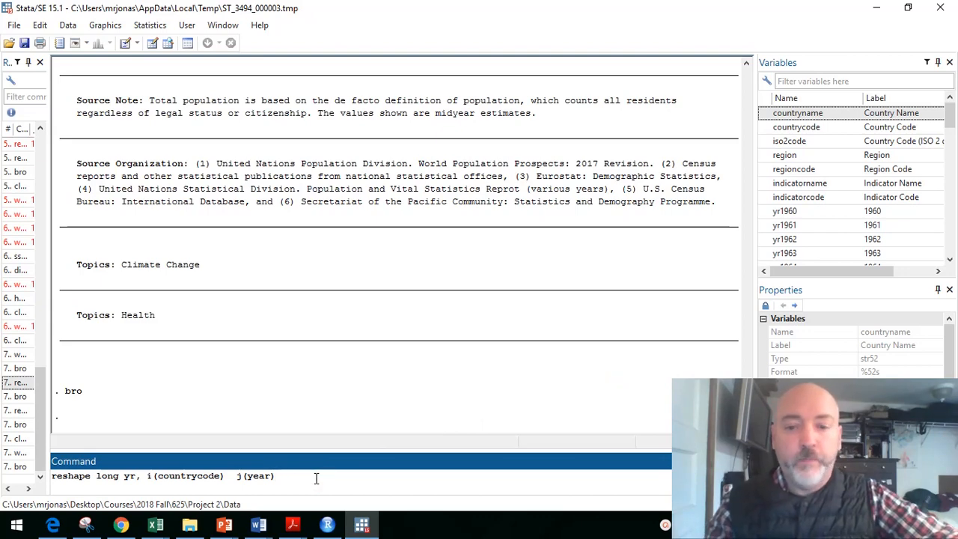
pyautogui.press('Return')
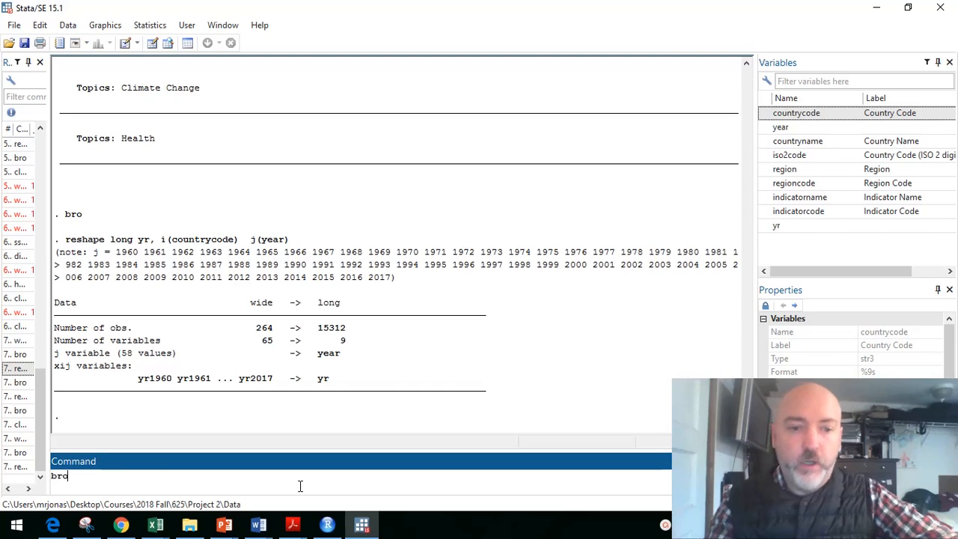
# Browse the reshaped dataset with bro and examine the countrycode, year and yr columns
pyautogui.press('Return')
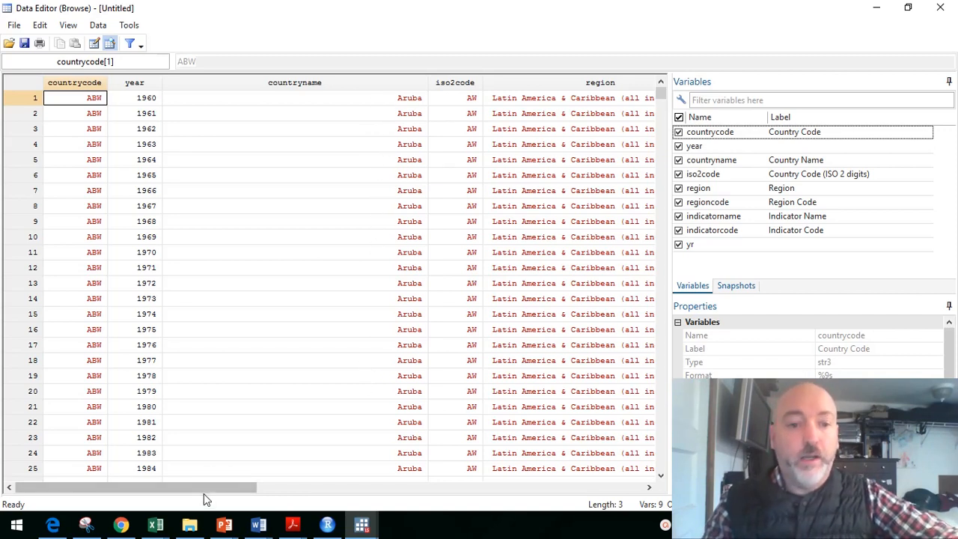
pyautogui.moveTo(200, 492); pyautogui.dragTo(366, 500)
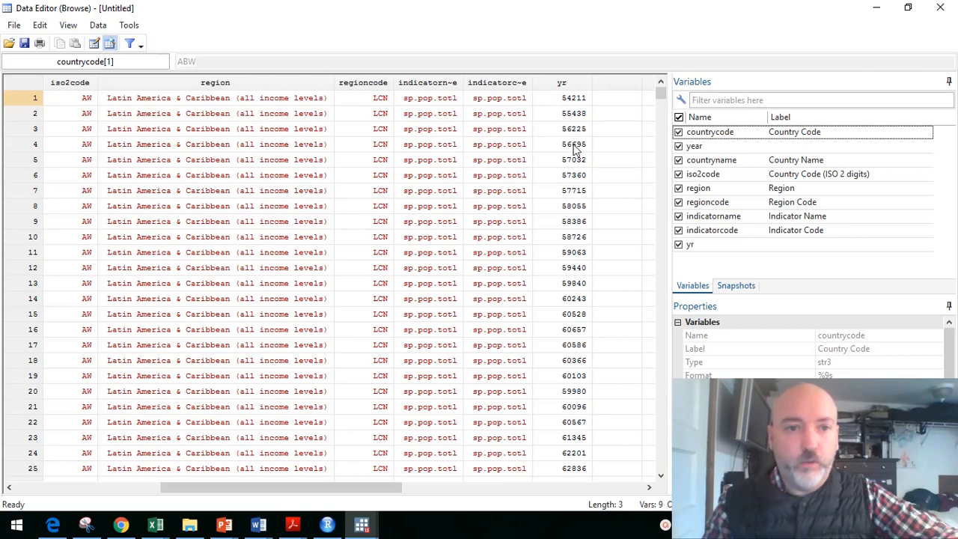
pyautogui.moveTo(264, 485); pyautogui.dragTo(100, 470)
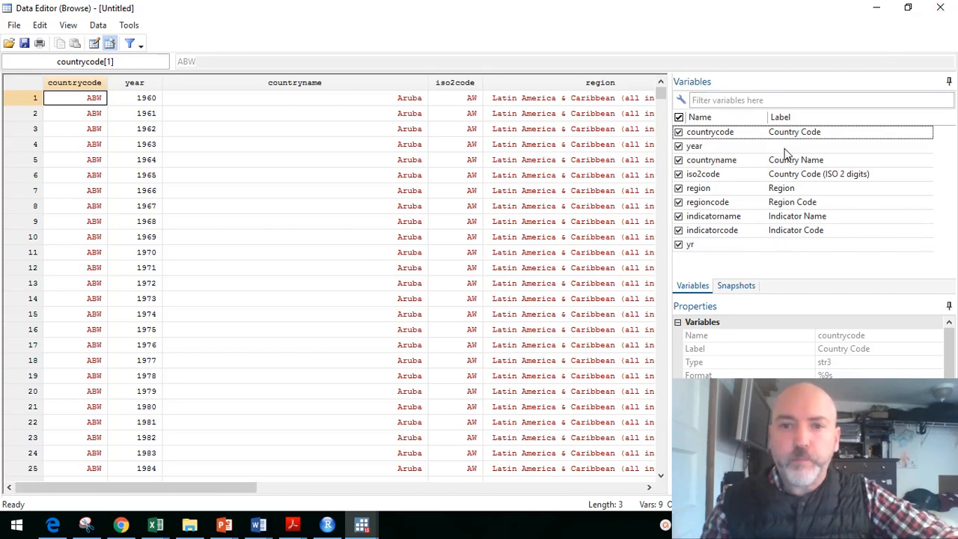
pyautogui.moveTo(234, 487); pyautogui.dragTo(467, 476)
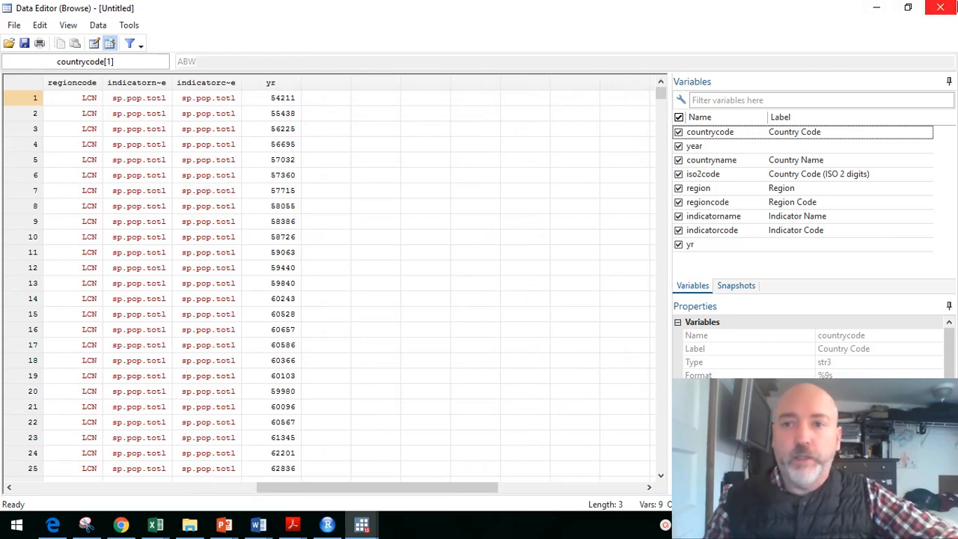
pyautogui.click(944, 7)
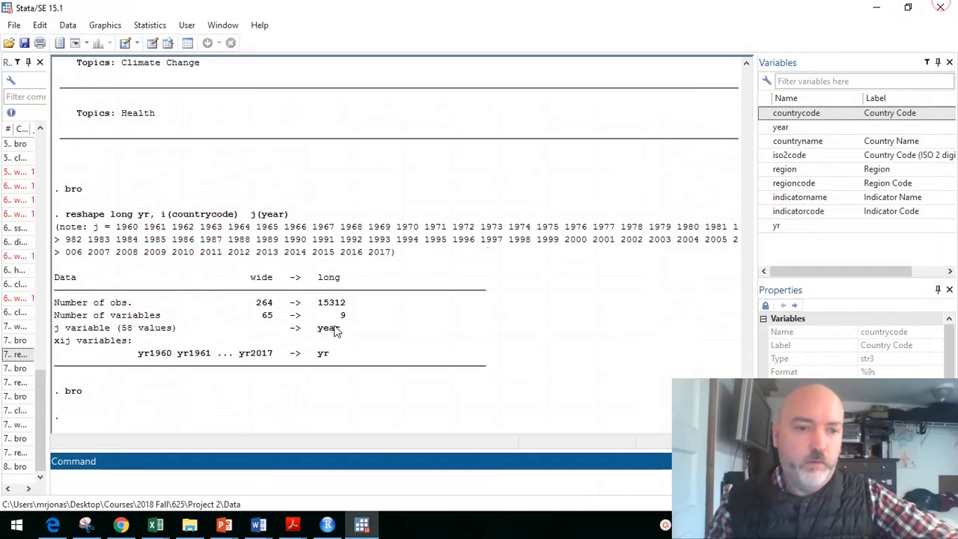
# Rename the variable yr to pop with the command rename yr pop
pyautogui.write('rename')
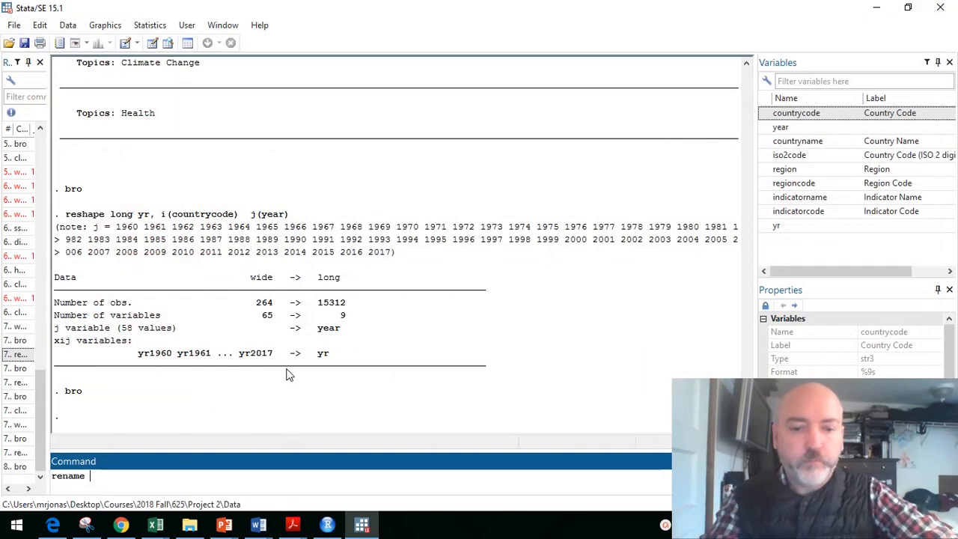
pyautogui.write(' yr pop')
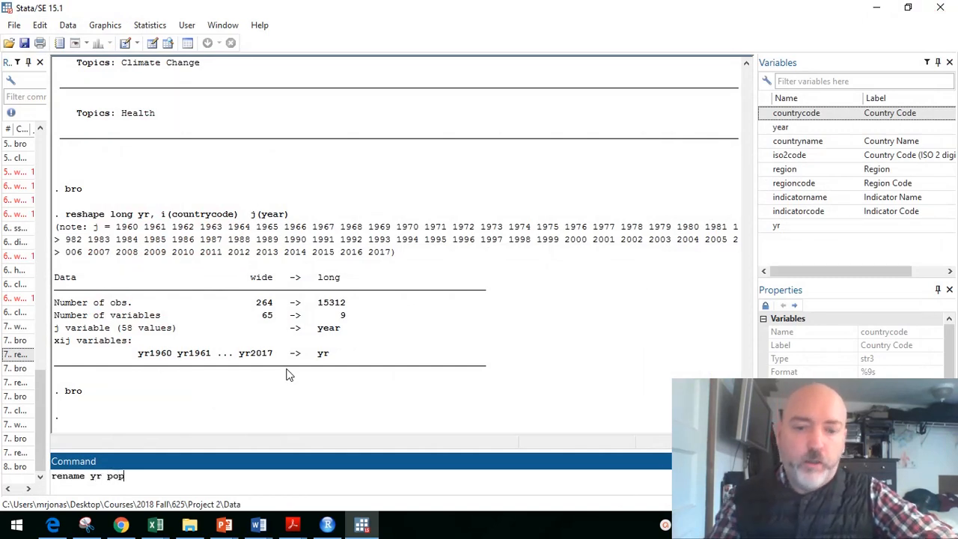
pyautogui.press('Return')
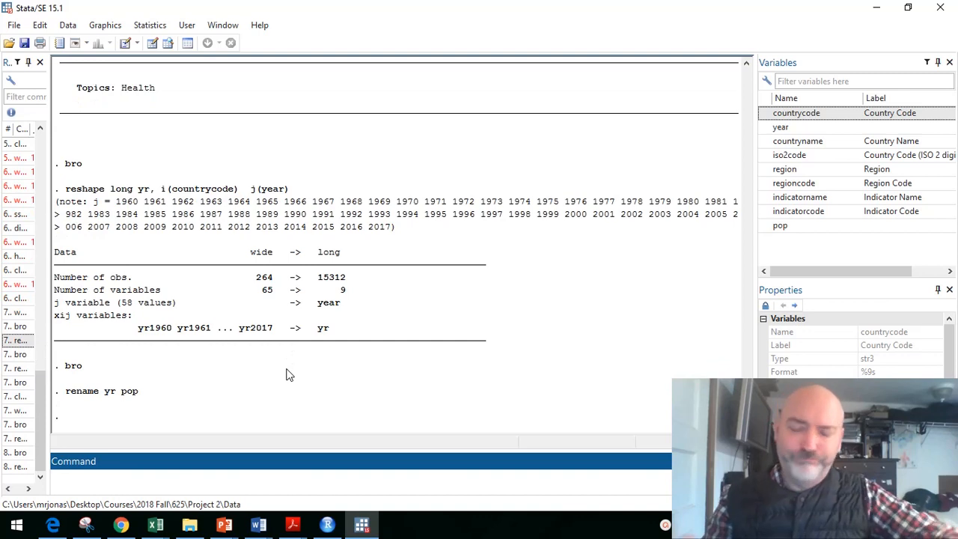